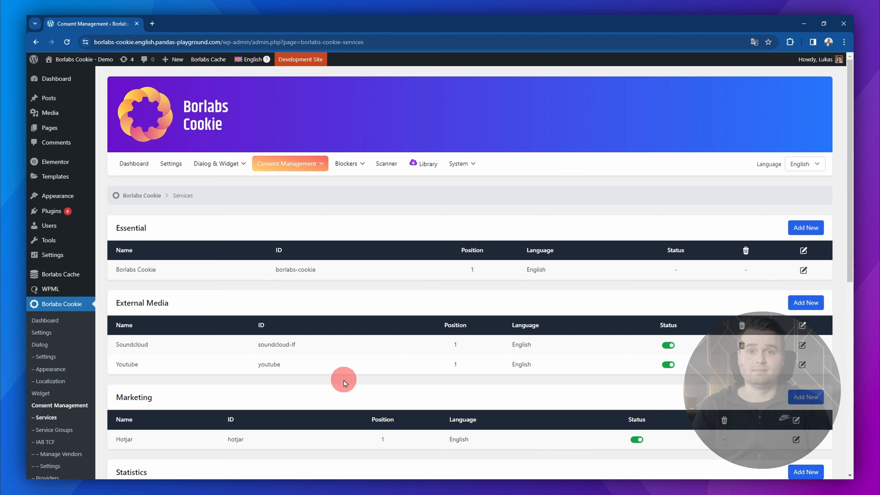
Open the Borlabs Cookie Library to look over the available packages and its package search.
left_click(807, 386)
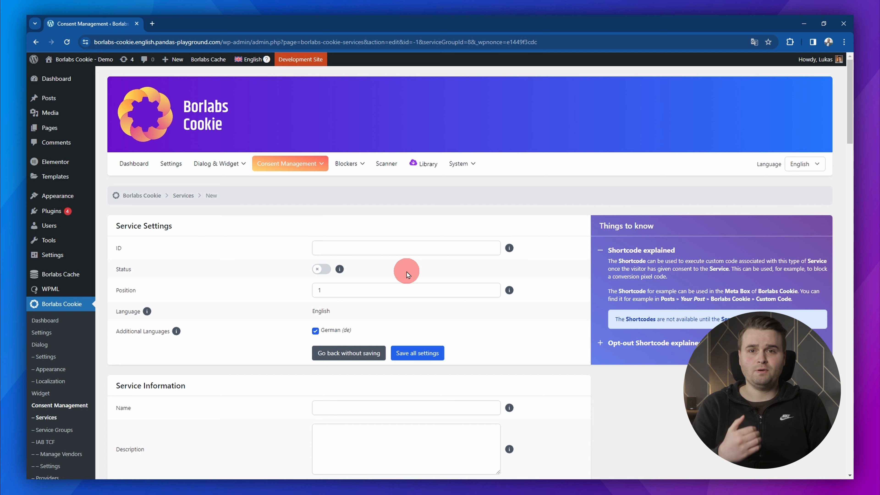
left_click(429, 169)
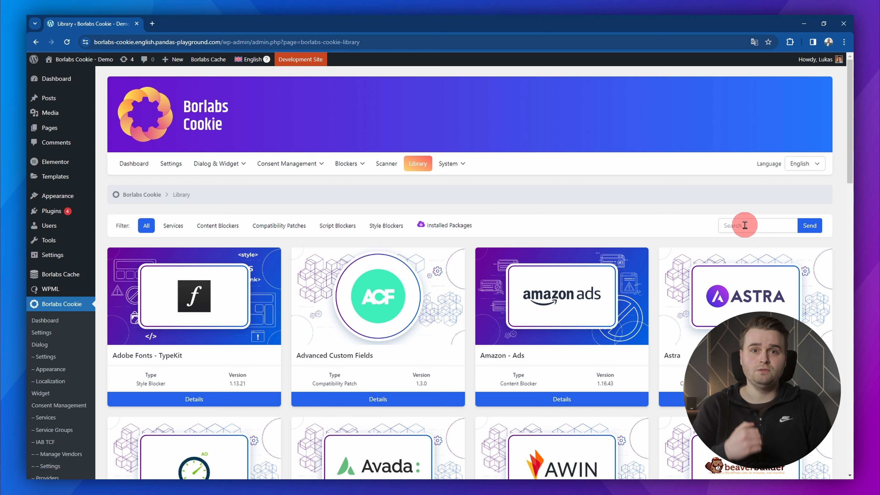
left_click(757, 225)
left_click(759, 205)
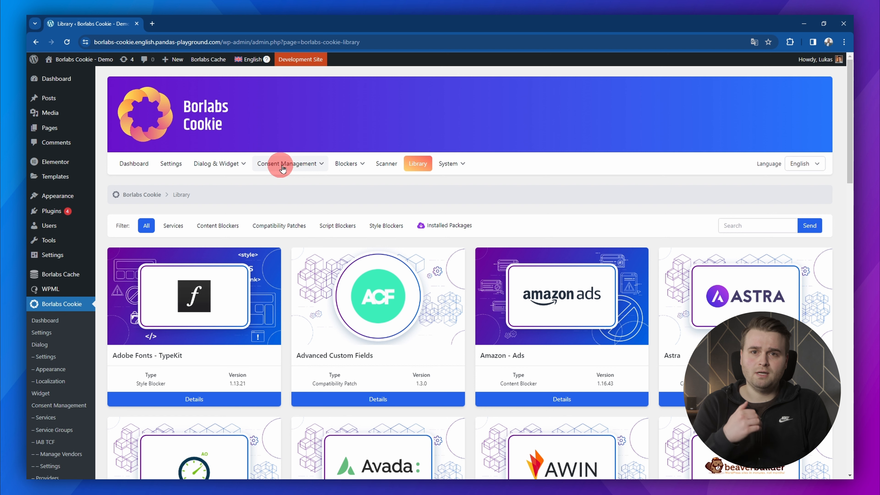
Start a new service in the Statistics group of the Consent Management services.
left_click(324, 168)
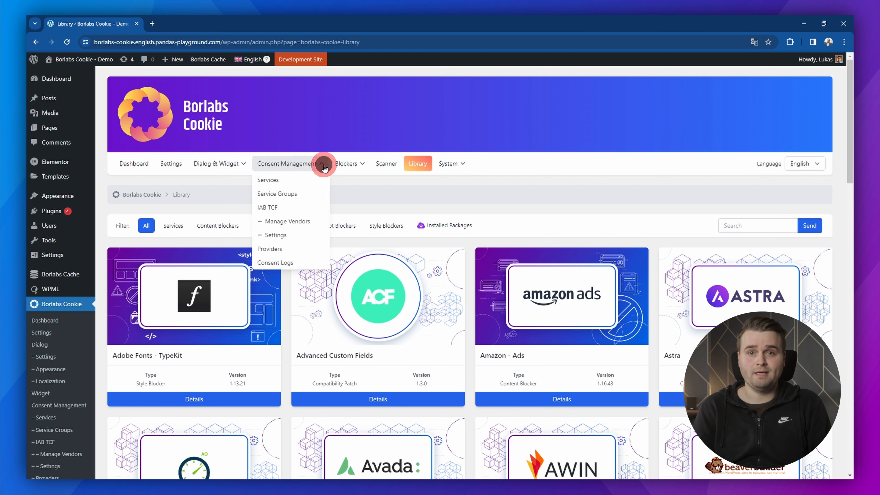
left_click(285, 181)
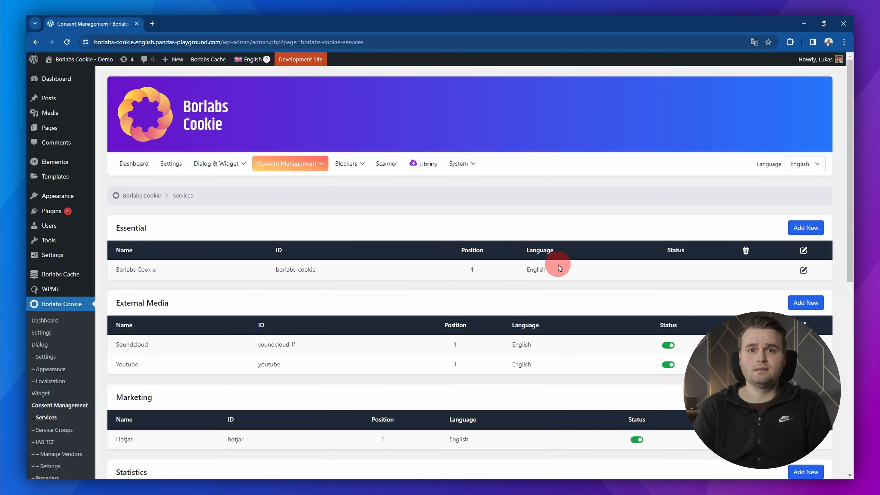
scroll(583, 270, "down", 4)
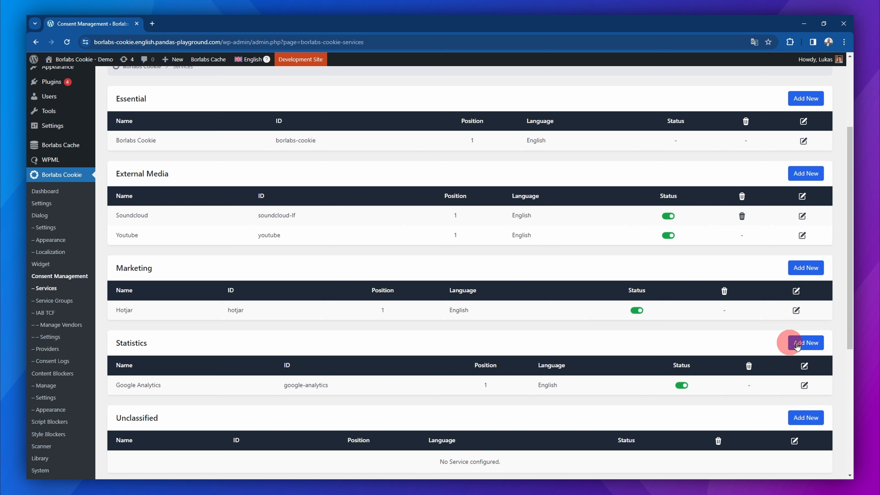
left_click(805, 344)
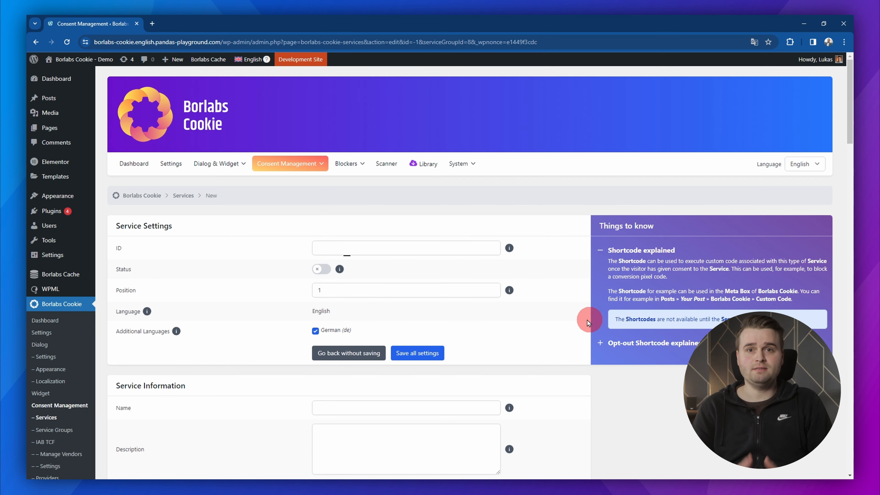
Set the new service's ID to c-example-statistic-service and enable its status.
left_click(404, 252)
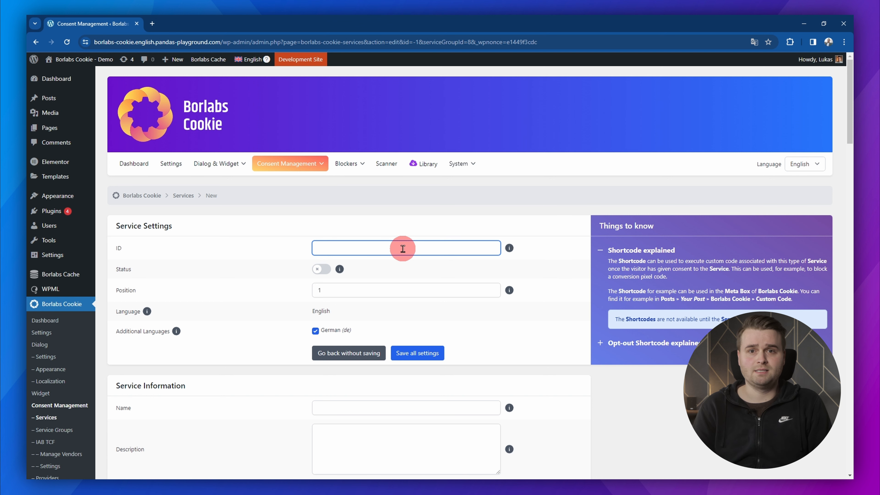
type("c")
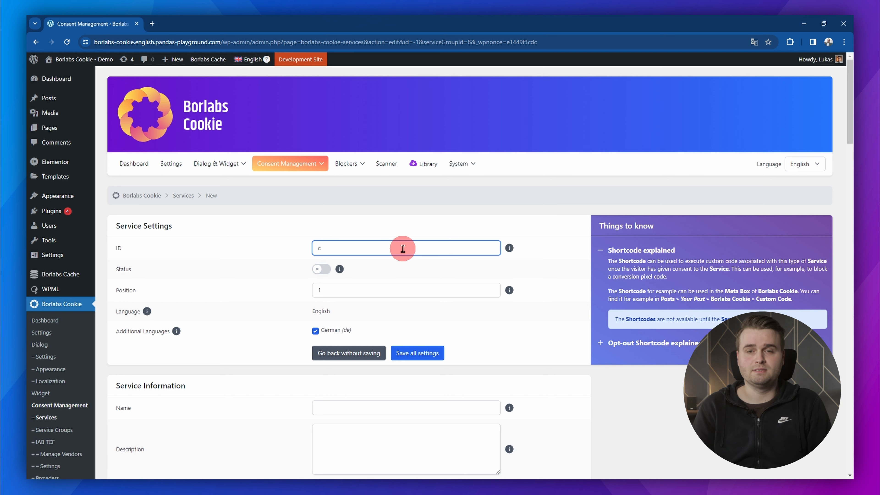
type("-")
key("BackSpace")
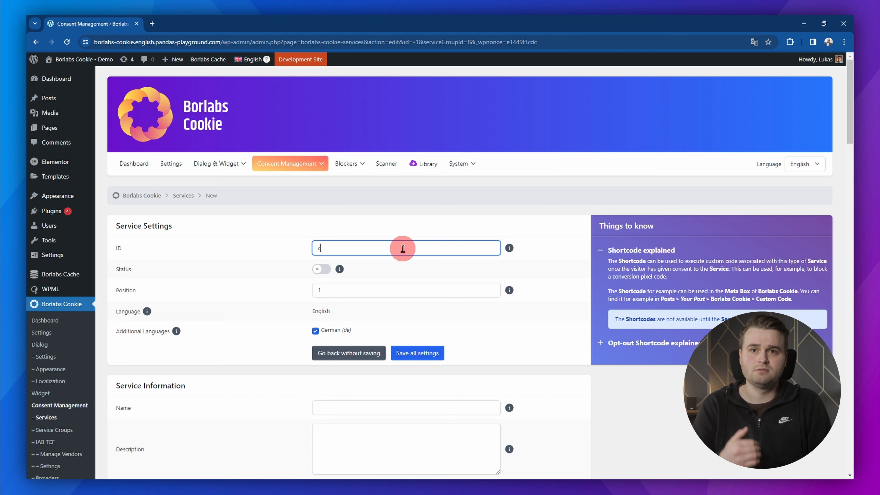
key("BackSpace")
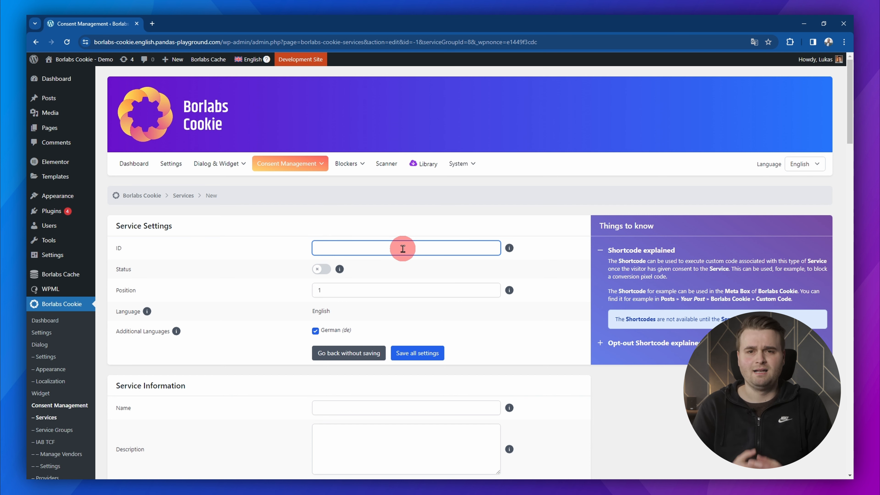
type("c-example-statistic-service")
left_click(446, 265)
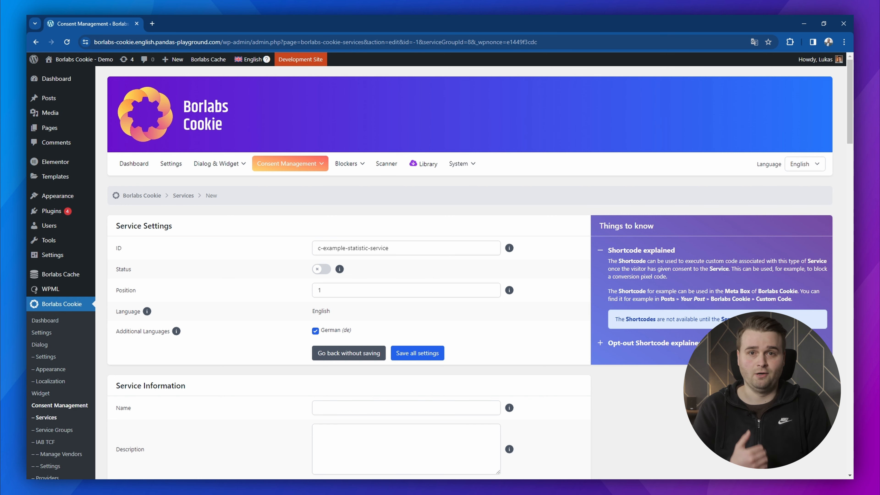
scroll(454, 186, "down", 2)
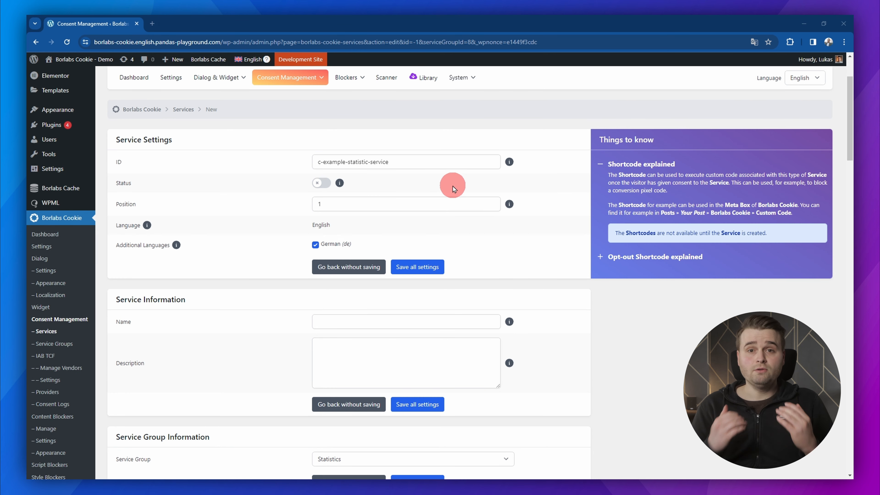
mouse_move(340, 184)
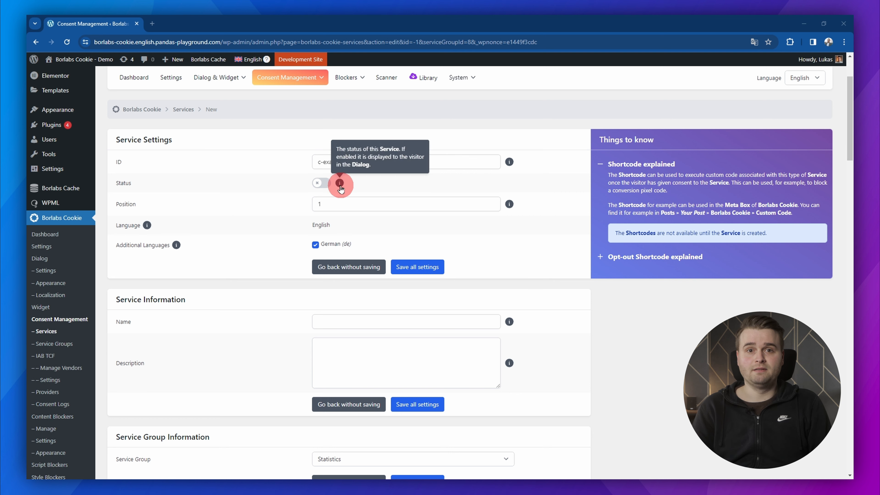
left_click(321, 184)
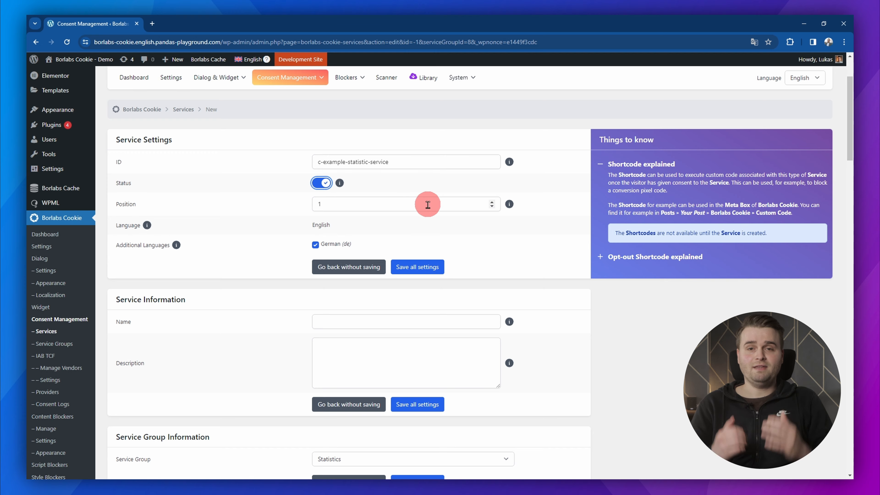
Name the service "Example Statistics Service" and describe that consent enables collecting statistical data to improve the performance and usage of the website.
scroll(428, 205, "down", 1)
left_click(351, 281)
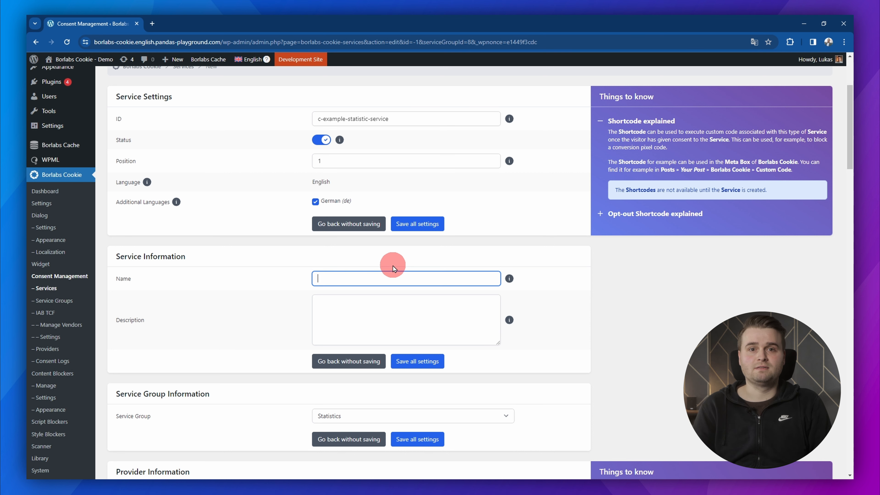
type("Example Statistics Service")
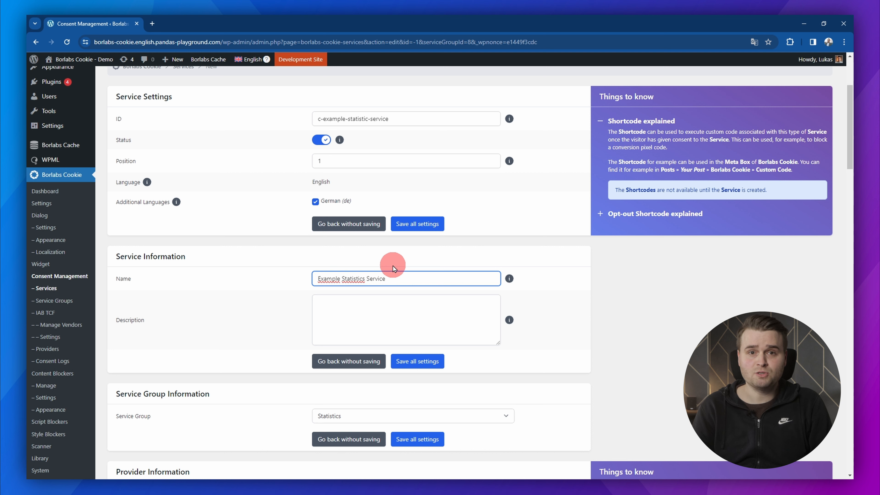
left_click(382, 300)
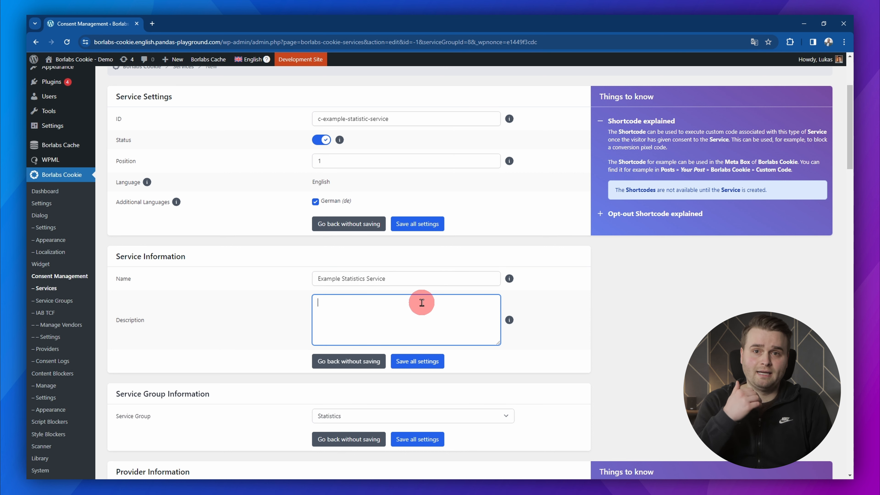
type("By giving your consent, you enable us to collect statistical data. This data is used to improve the performance and usage of our website.")
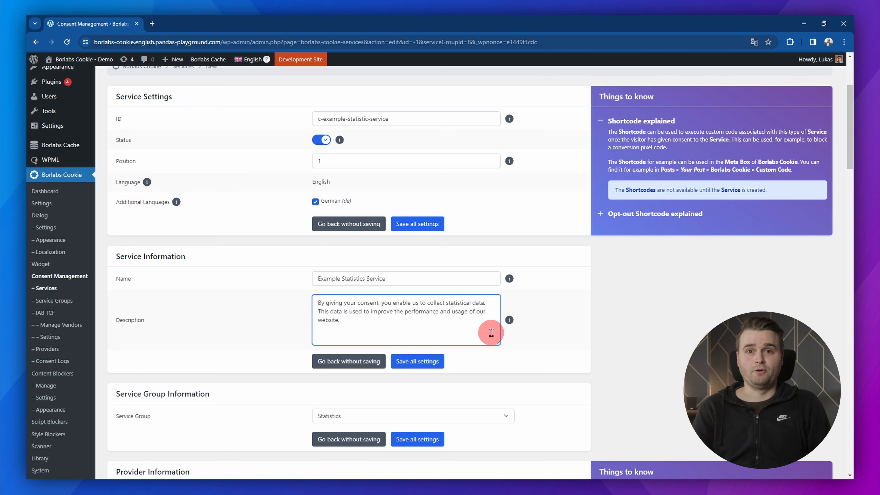
Turn off the provider list selection and give the custom provider the ID c-name-of-provider.
scroll(491, 332, "down", 1)
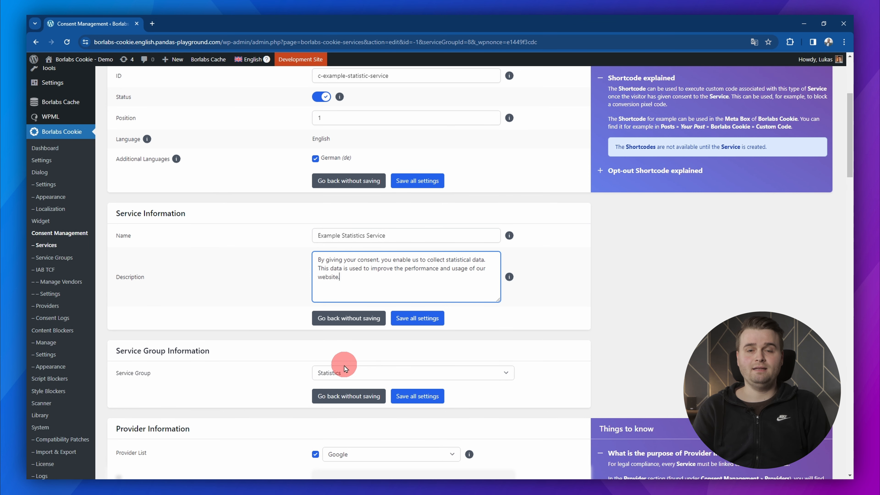
scroll(526, 355, "down", 1)
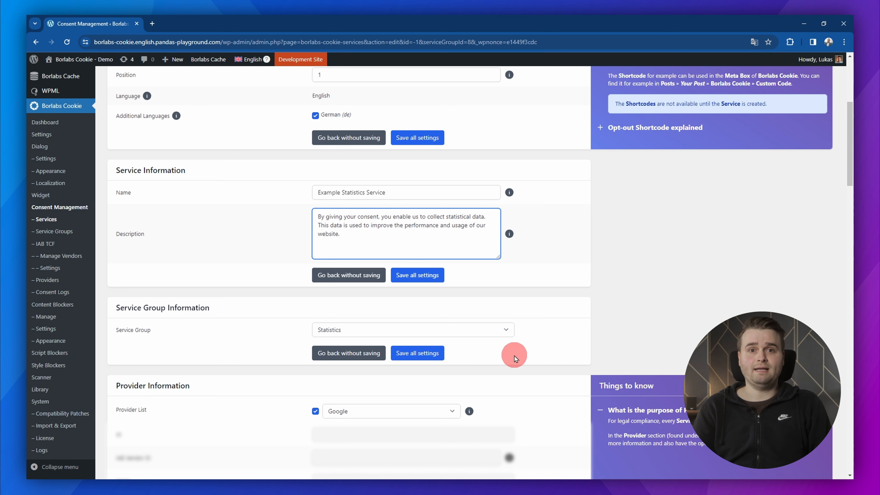
scroll(515, 358, "down", 4)
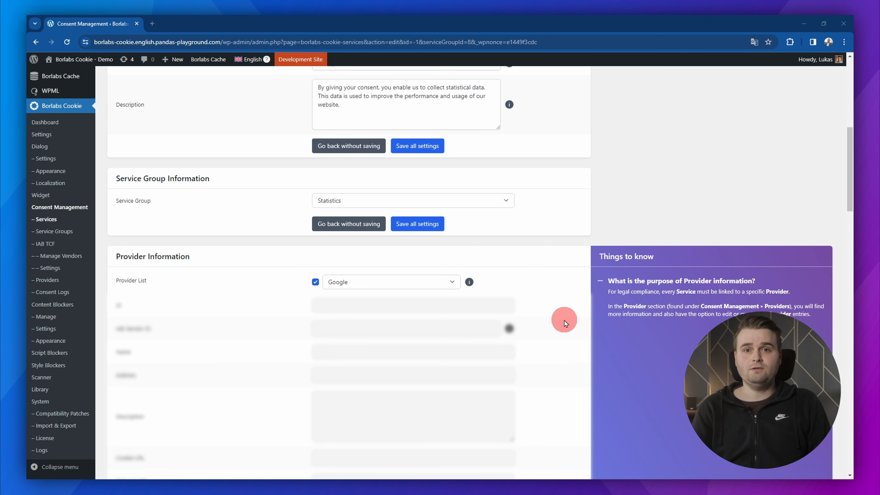
left_click(319, 285)
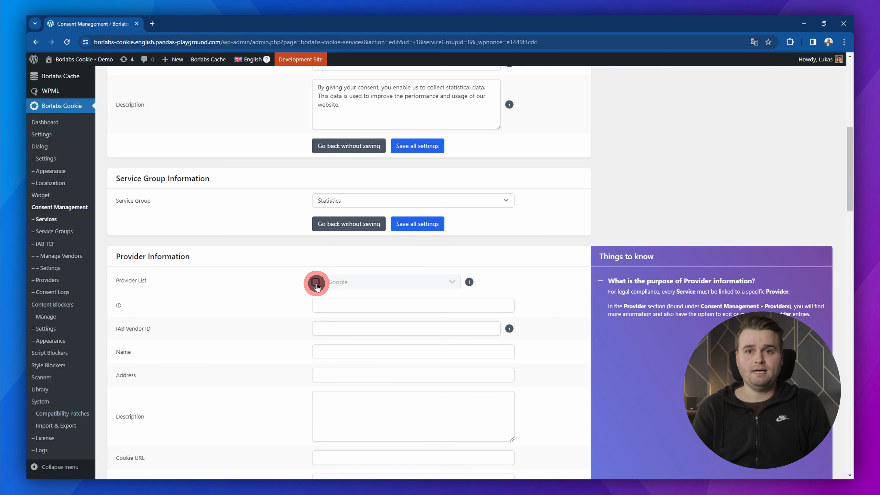
left_click(337, 306)
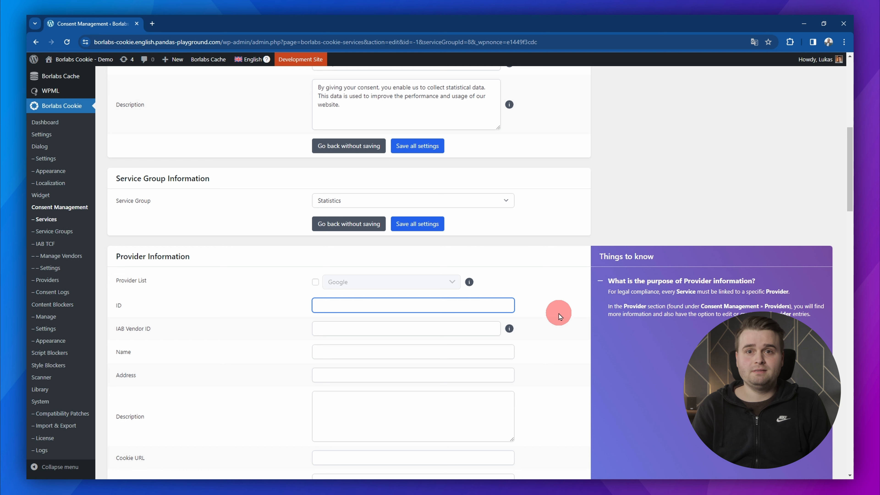
type("c-na")
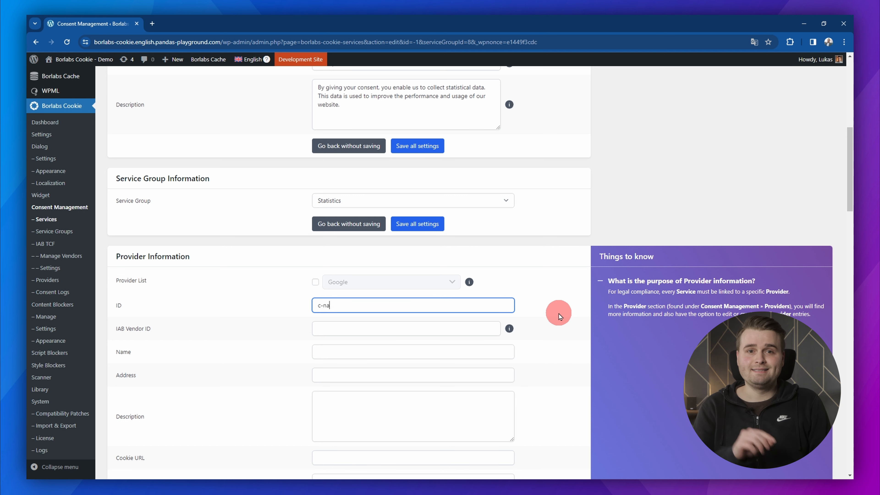
type("me-of-provider")
Set the provider's name to "Plugin Company XY" and fill in its postal address.
left_click(400, 353)
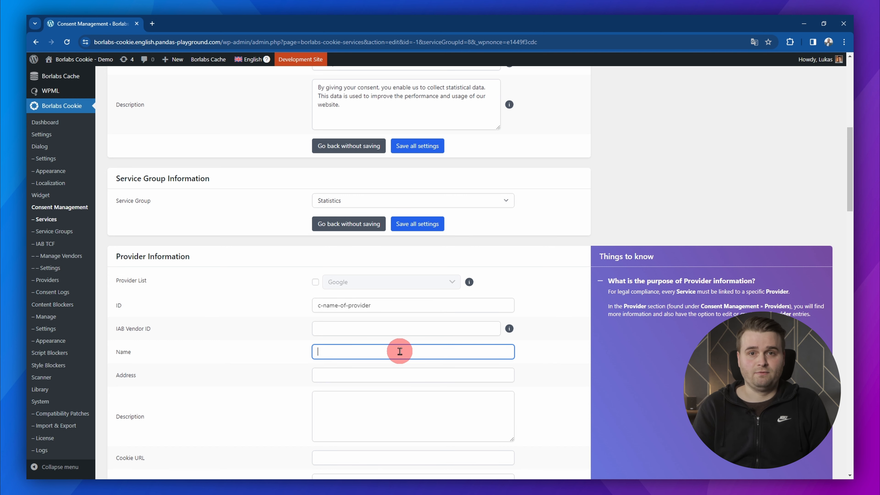
type("Plugin C")
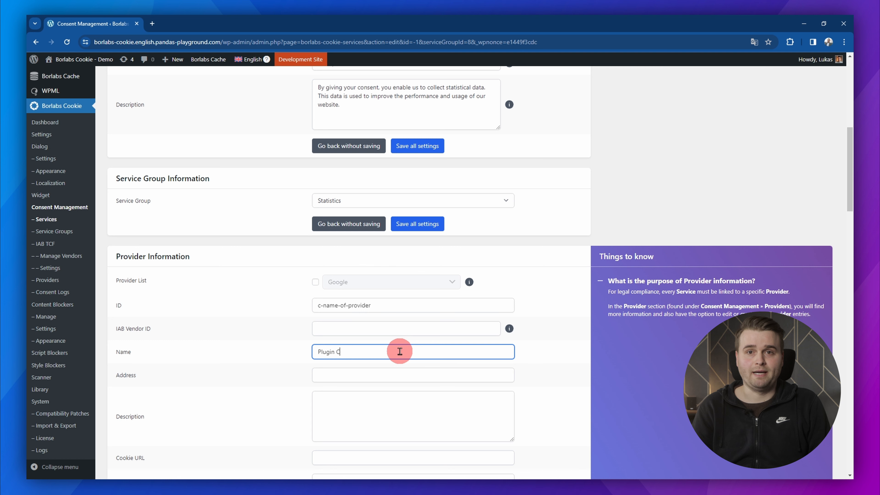
type("ompany XY")
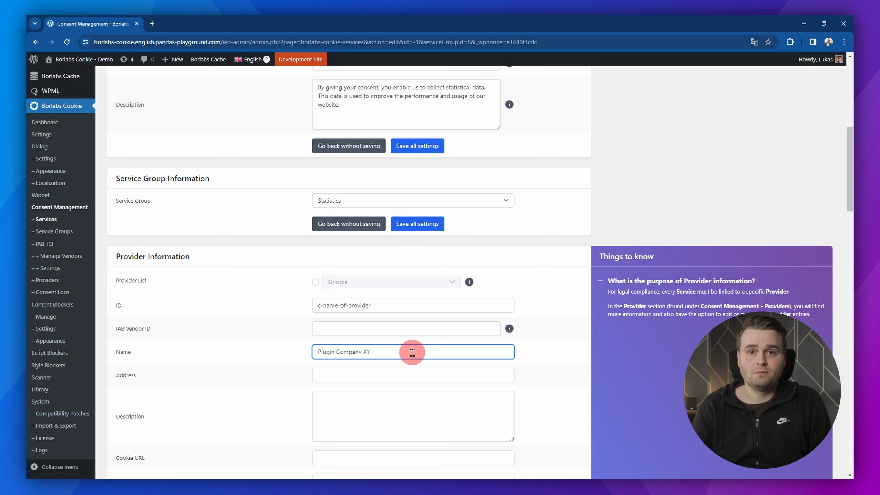
left_click(383, 374)
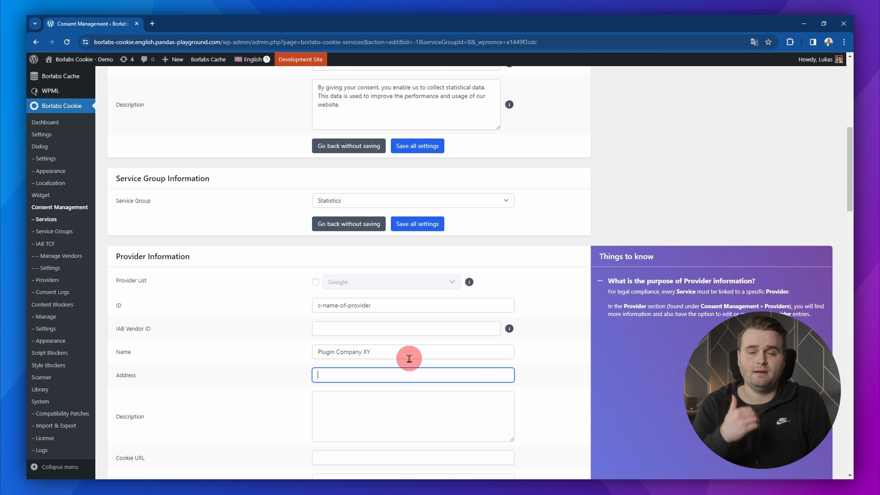
type("Example ")
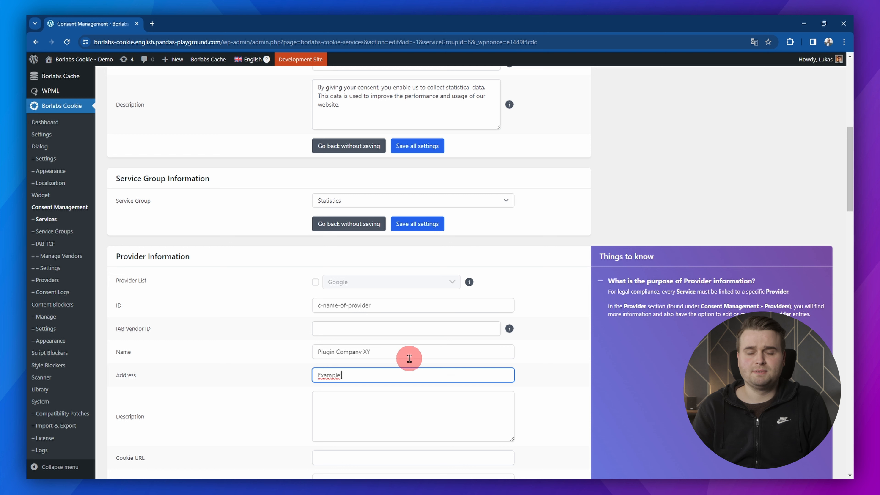
type("Street 123")
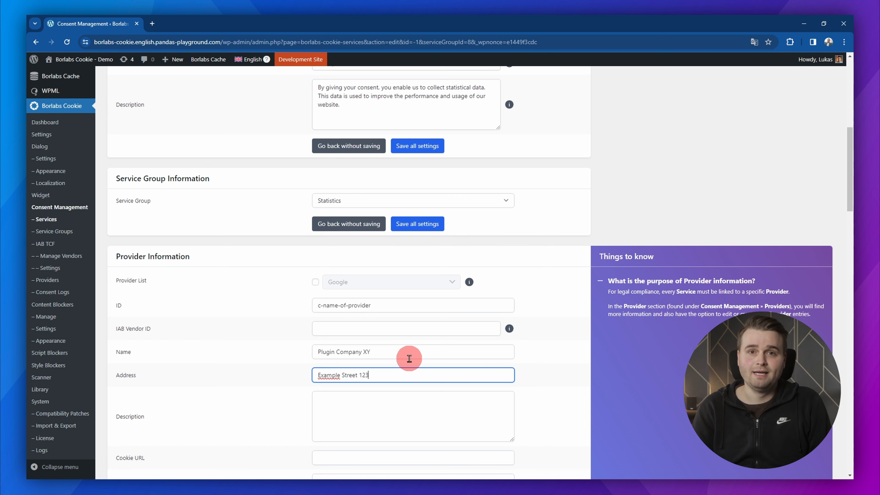
type(", Example Town")
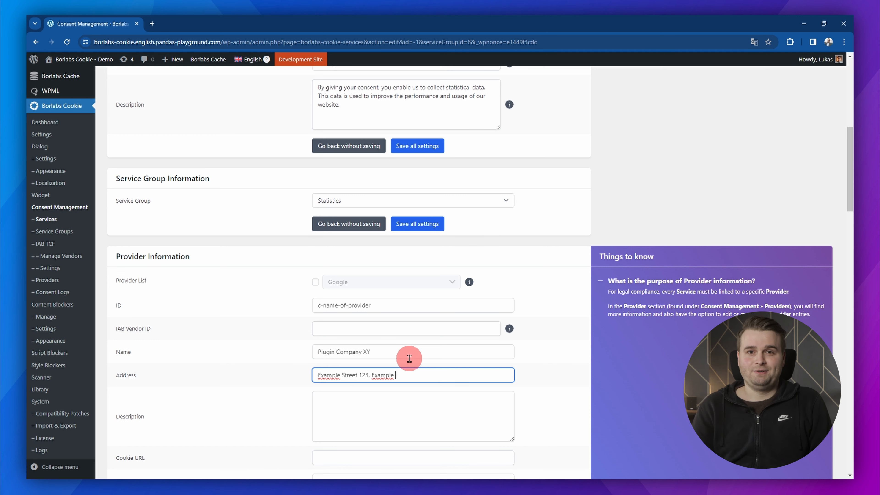
Set the provider description to "Example Provider XY provides a platform for capturing search data and statistics".
left_click(402, 398)
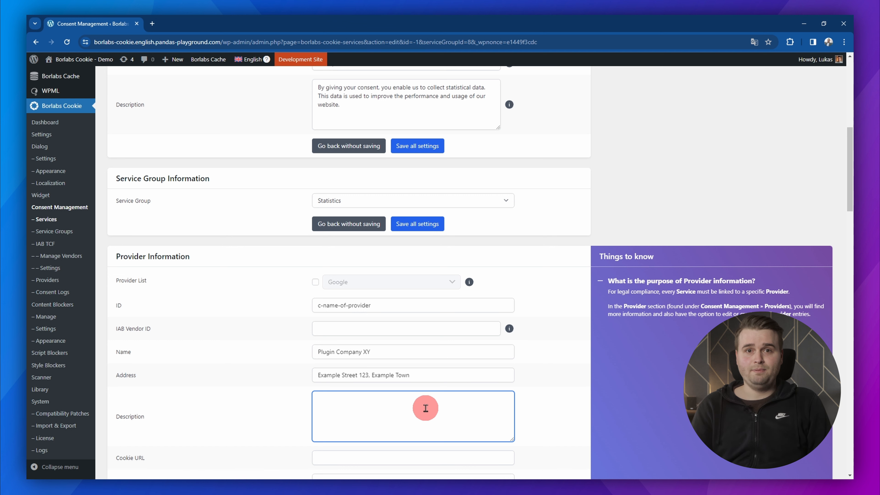
type("Example Provider XY provides a platform for capturing search data and statistics")
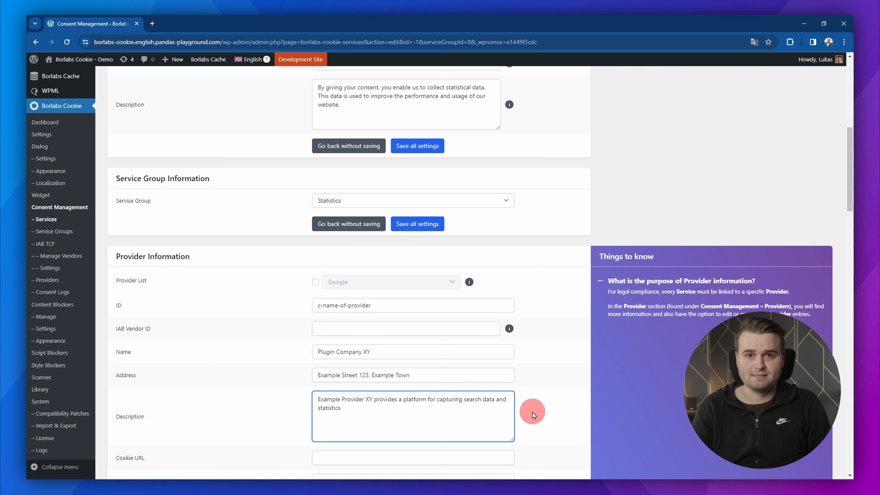
scroll(533, 413, "down", 2)
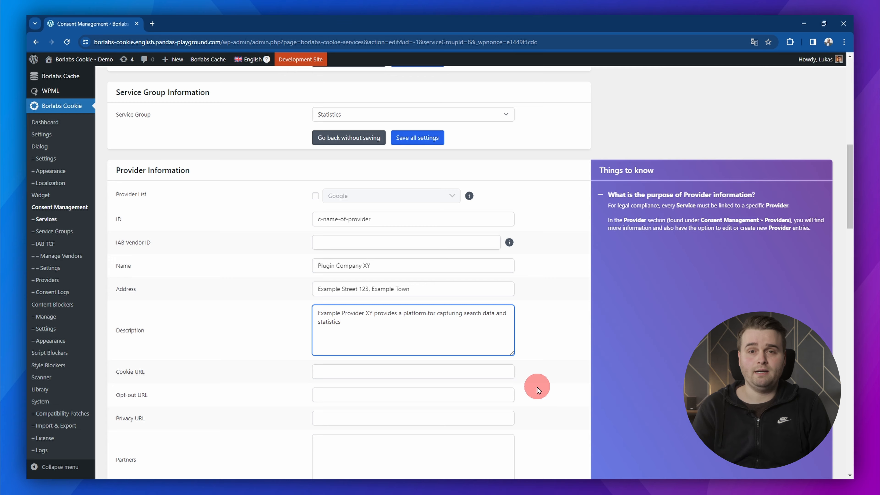
scroll(537, 388, "down", 1)
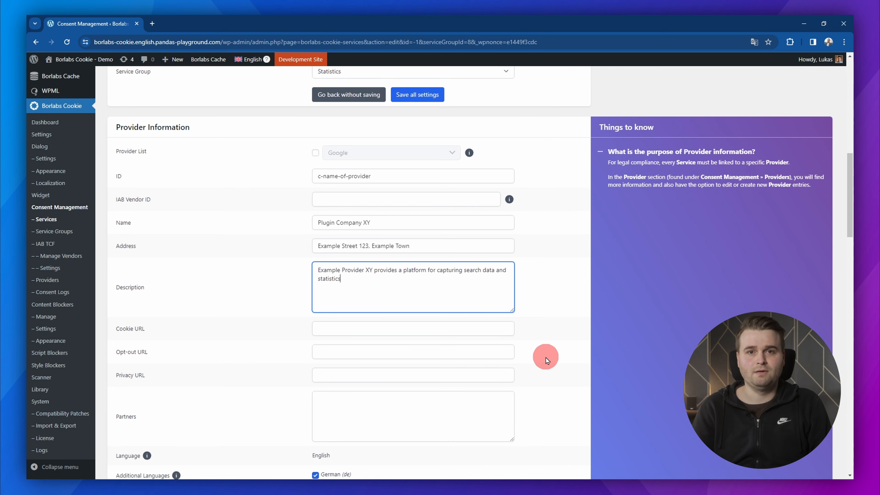
left_click(413, 375)
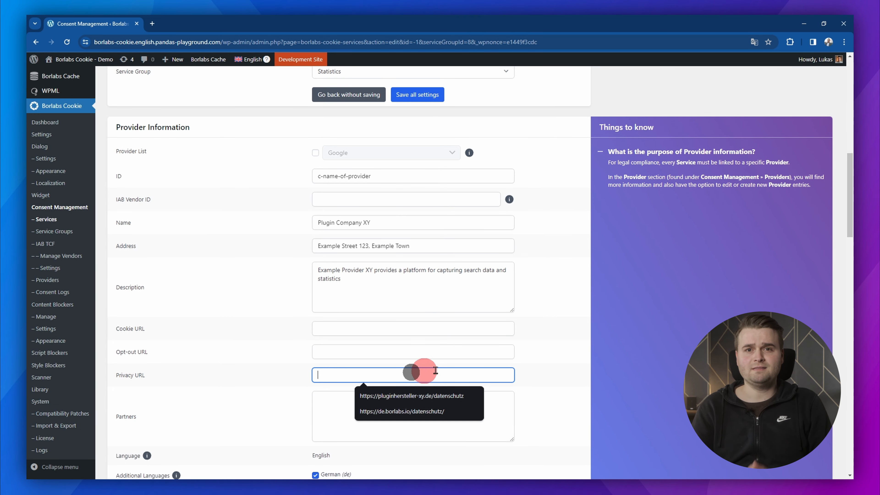
left_click(549, 354)
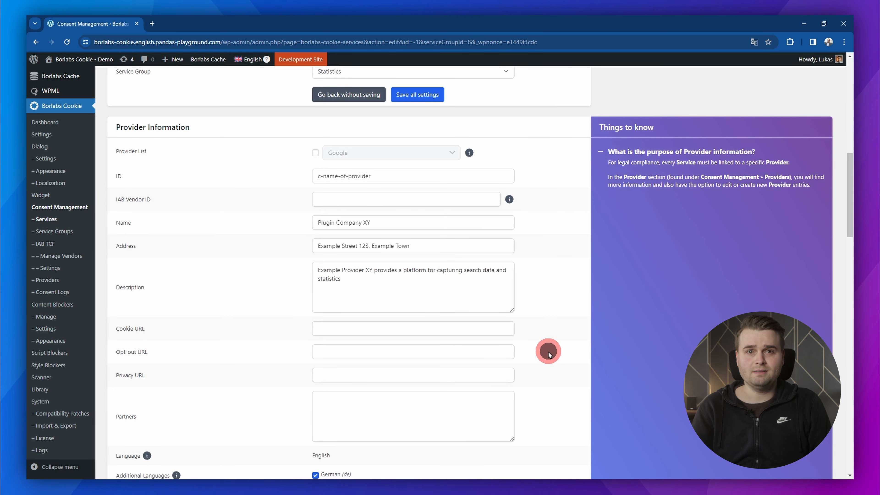
left_click(497, 374)
type("https://examplecompany.com/privacy-policy")
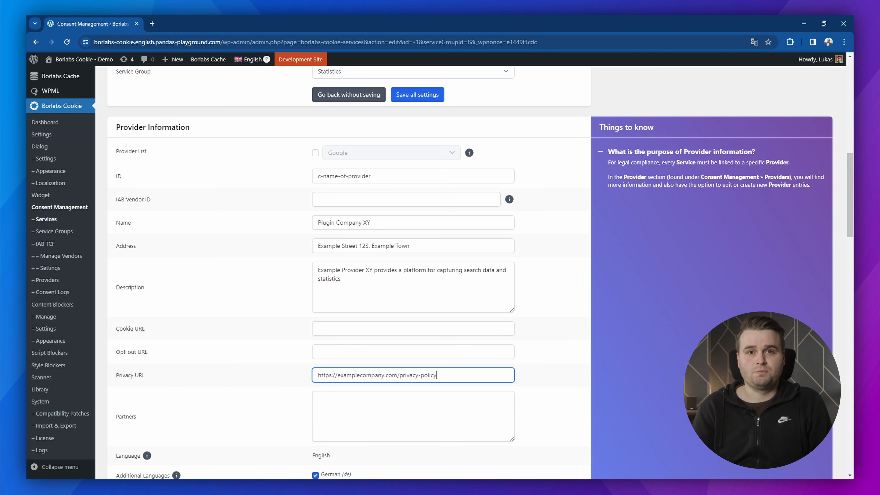
left_click(546, 369)
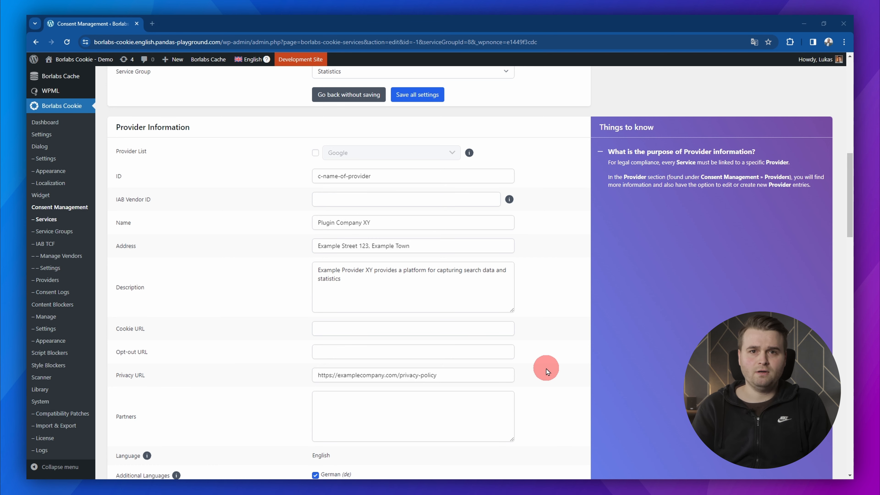
Add an empty cookie entry to the service and expand the explanation of the cookie input fields.
scroll(546, 371, "down", 2)
scroll(546, 369, "down", 3)
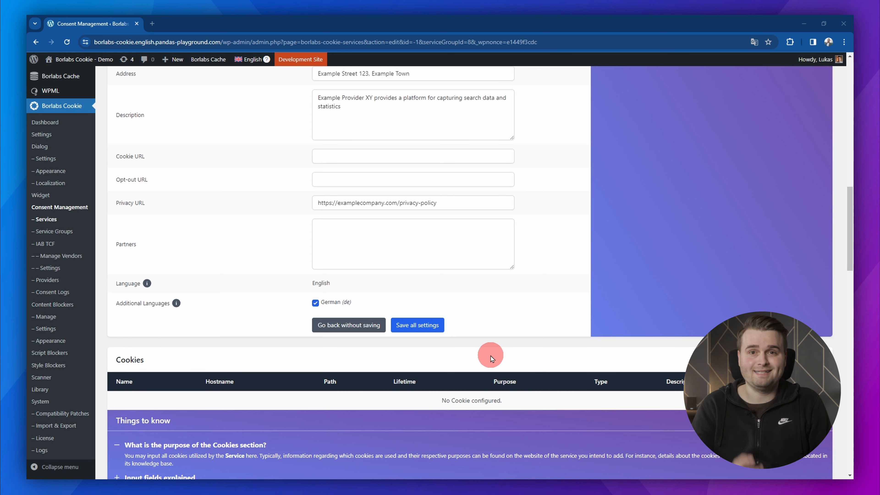
scroll(492, 353, "down", 1)
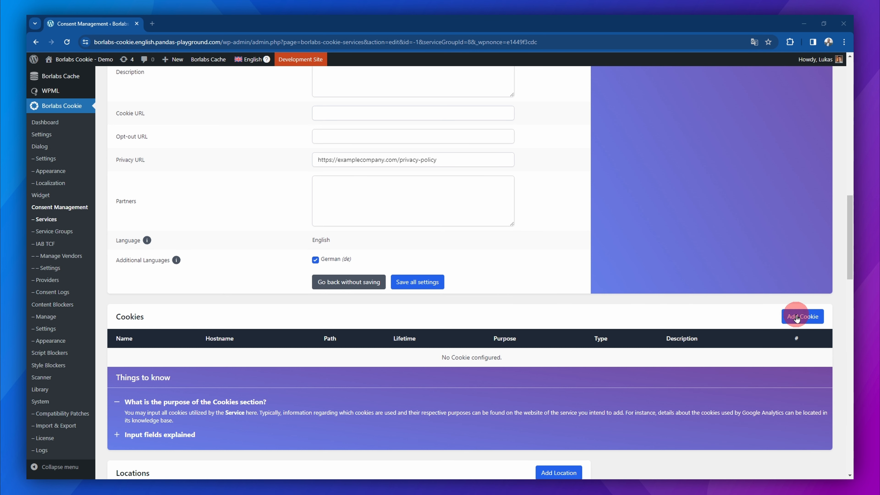
left_click(812, 319)
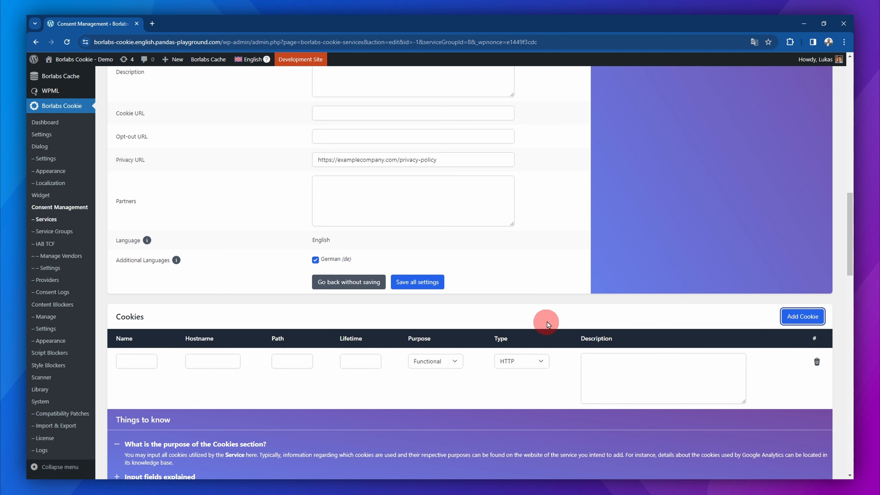
scroll(554, 312, "down", 1)
left_click(406, 328)
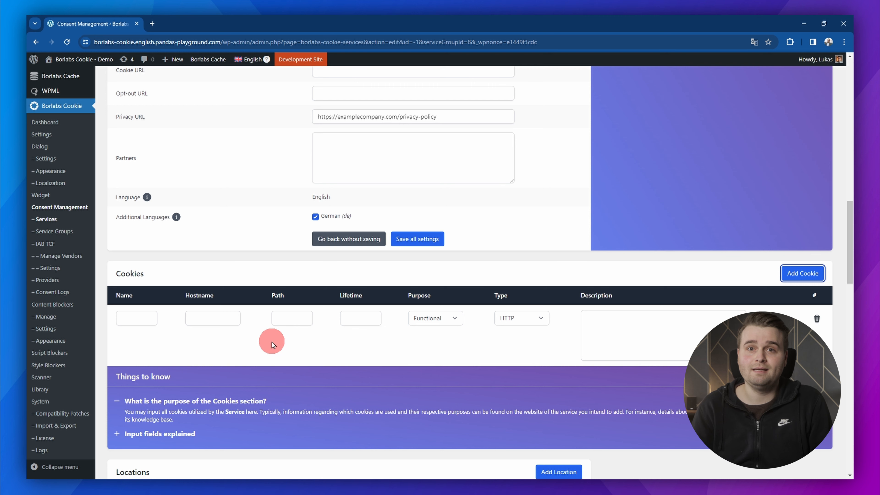
left_click(174, 434)
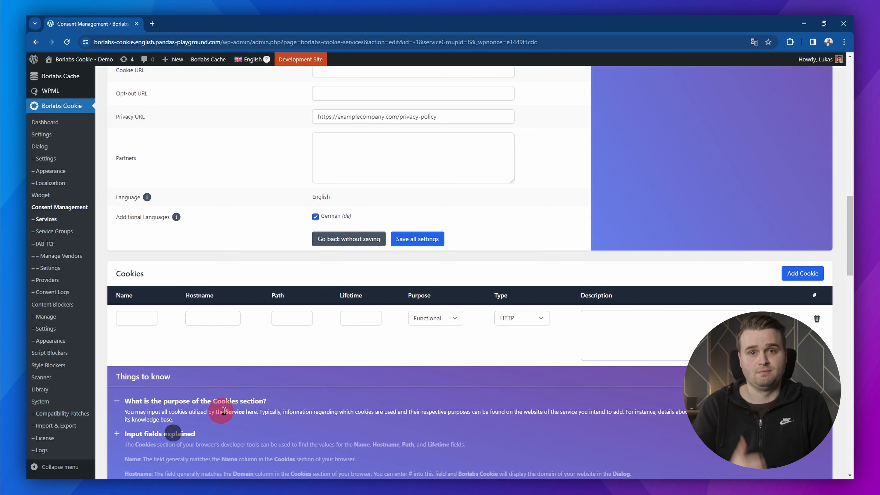
scroll(346, 347, "down", 5)
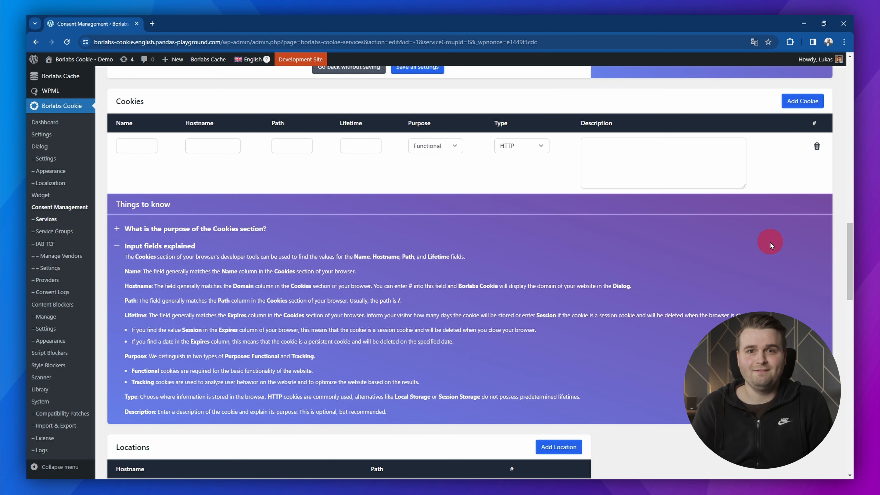
Delete the empty cookie entry from the service.
left_click(817, 148)
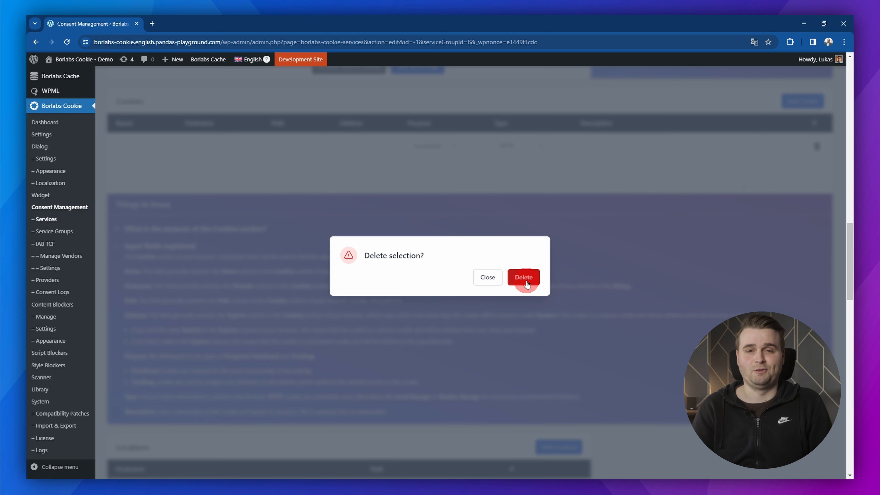
left_click(523, 276)
Add a location to the service with the hostname "borlabs.io" and the path "/".
scroll(532, 304, "down", 2)
scroll(531, 305, "down", 1)
scroll(478, 308, "down", 1)
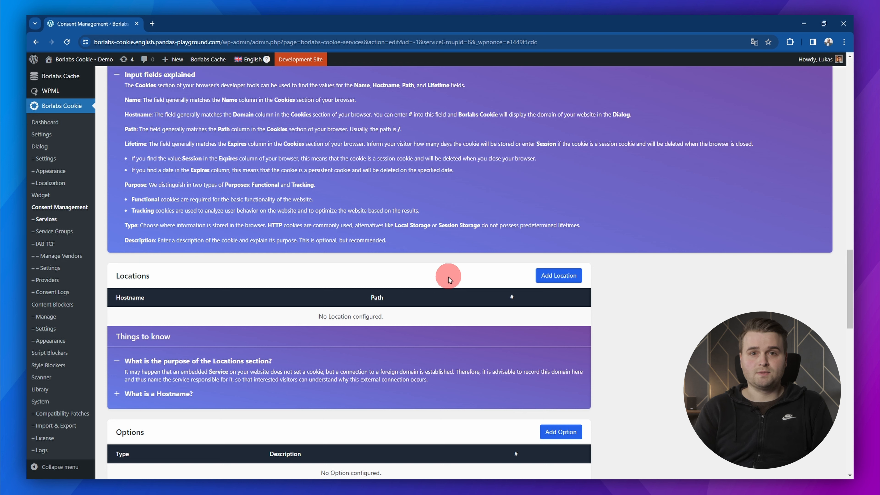
left_click(542, 275)
left_click(165, 321)
type("borlabs.io")
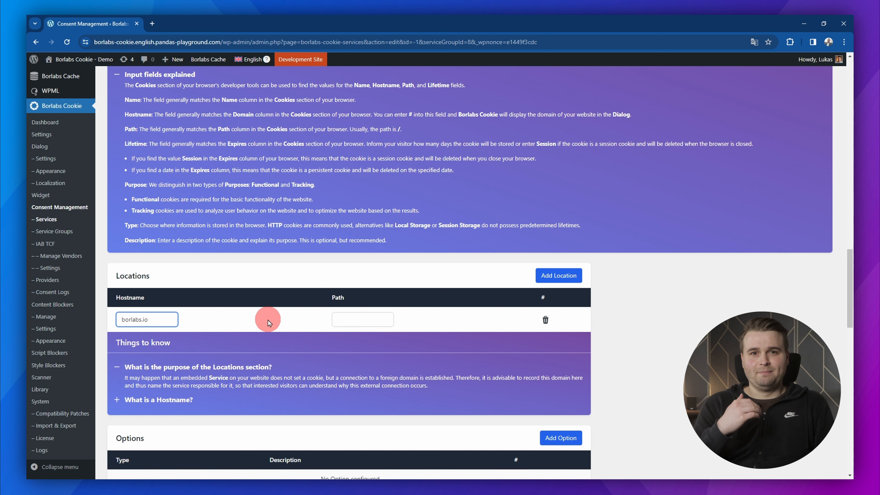
left_click(345, 316)
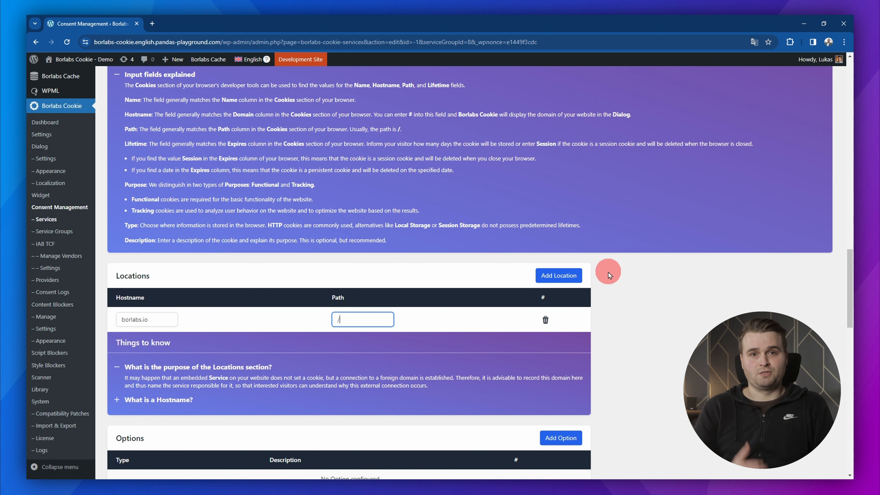
Add an option of type Processing Location to the service and place the cursor in its description.
scroll(609, 272, "down", 3)
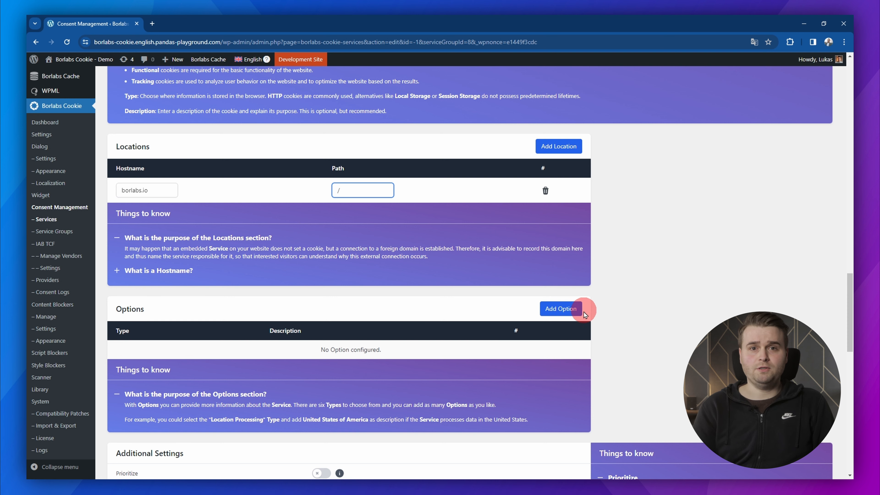
left_click(563, 309)
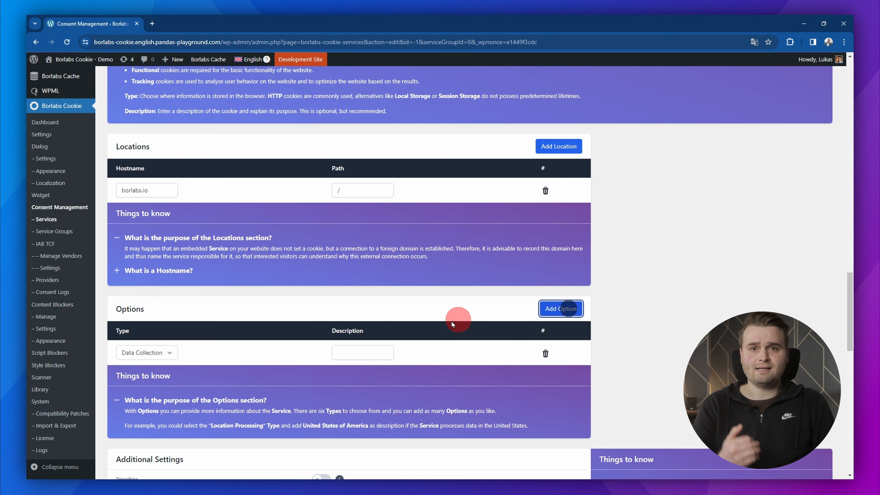
left_click(171, 352)
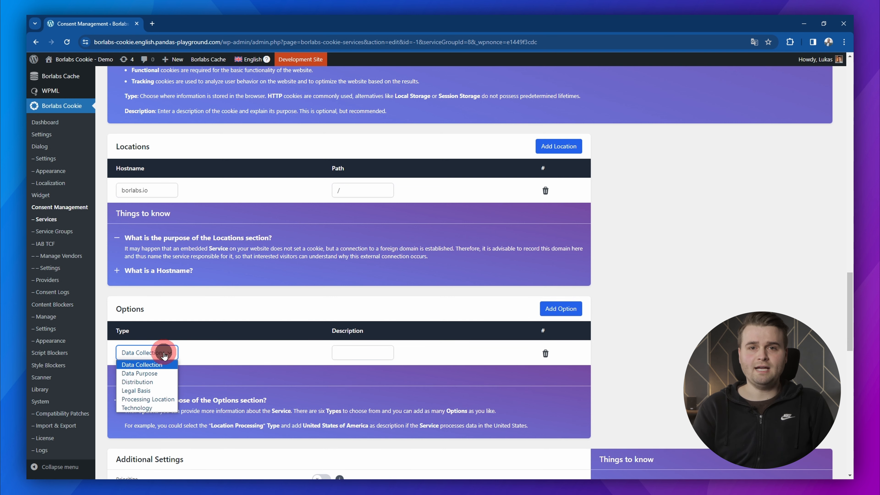
left_click(164, 400)
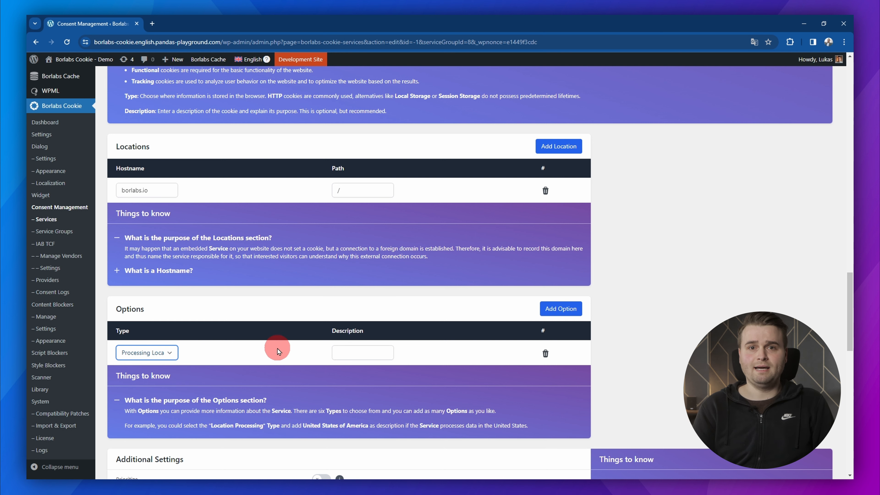
left_click(348, 352)
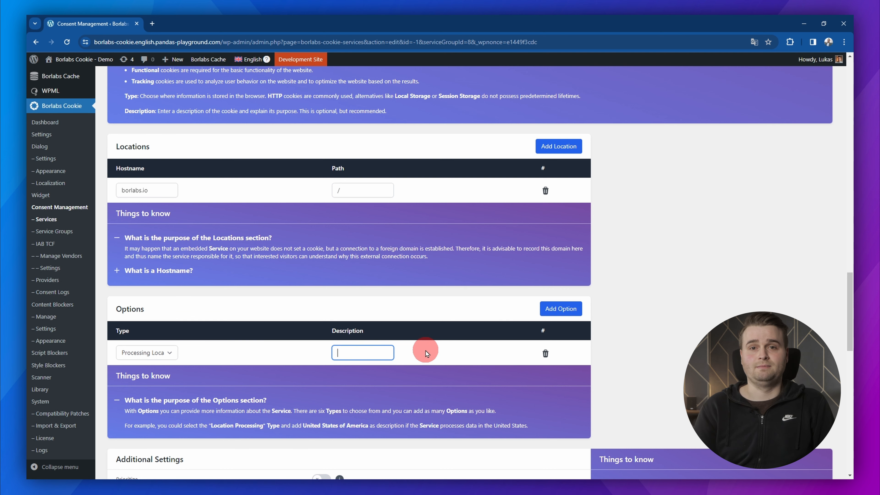
Enter a script with the comment "// Tracking-Code for example statistics service XY" as the opt-in code and save all service settings.
scroll(485, 347, "down", 3)
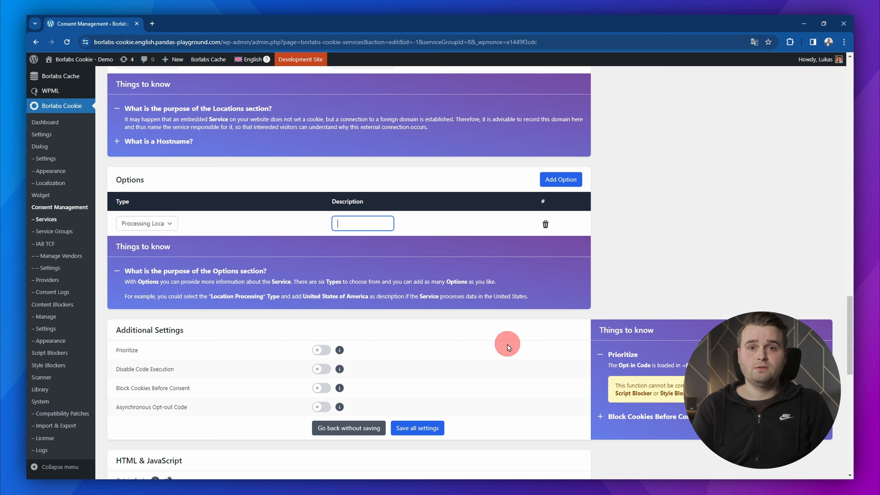
scroll(508, 347, "down", 1)
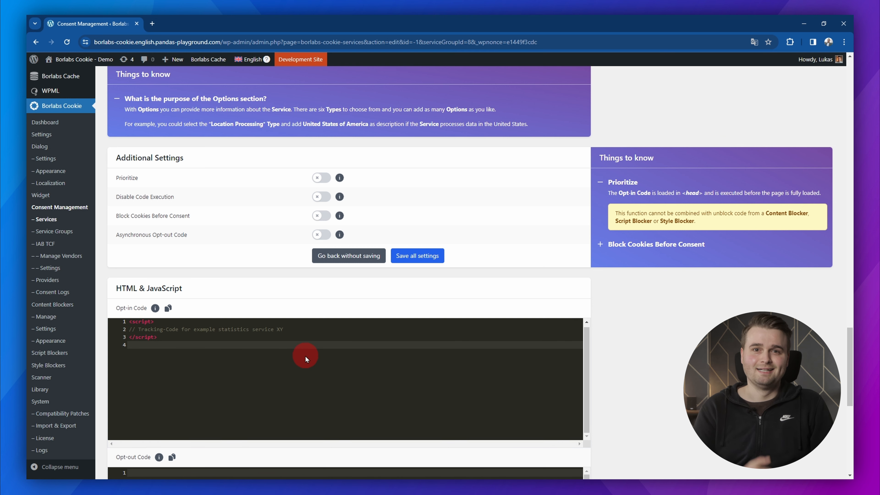
scroll(393, 342, "down", 3)
scroll(393, 341, "down", 9)
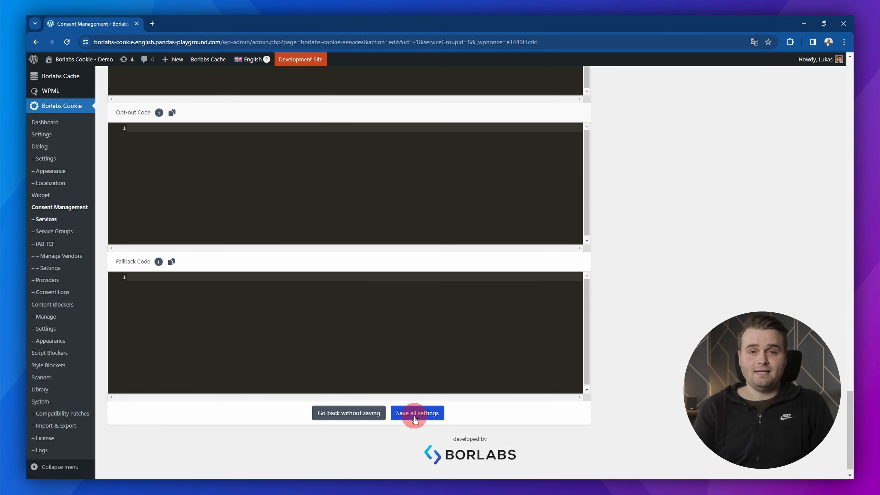
left_click(415, 414)
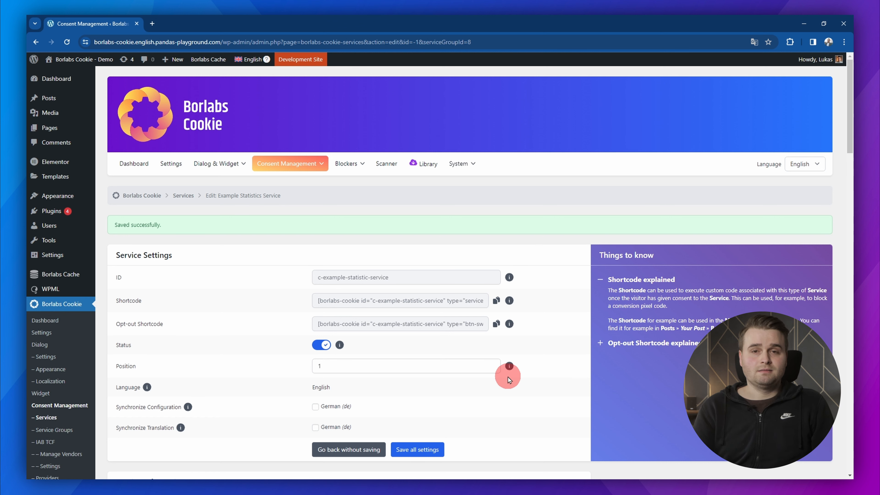